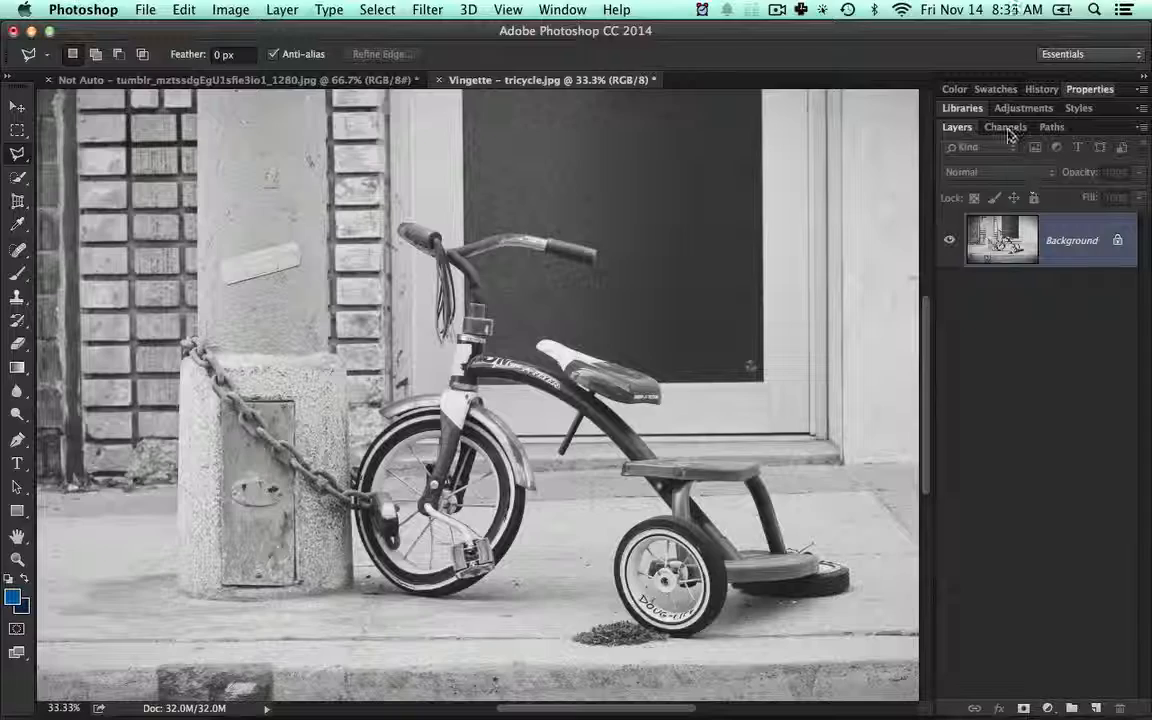
Examine the individual colour channels of the tricycle image, then restore the RGB composite and return to its layers.
click(1006, 127)
click(1003, 195)
click(1004, 174)
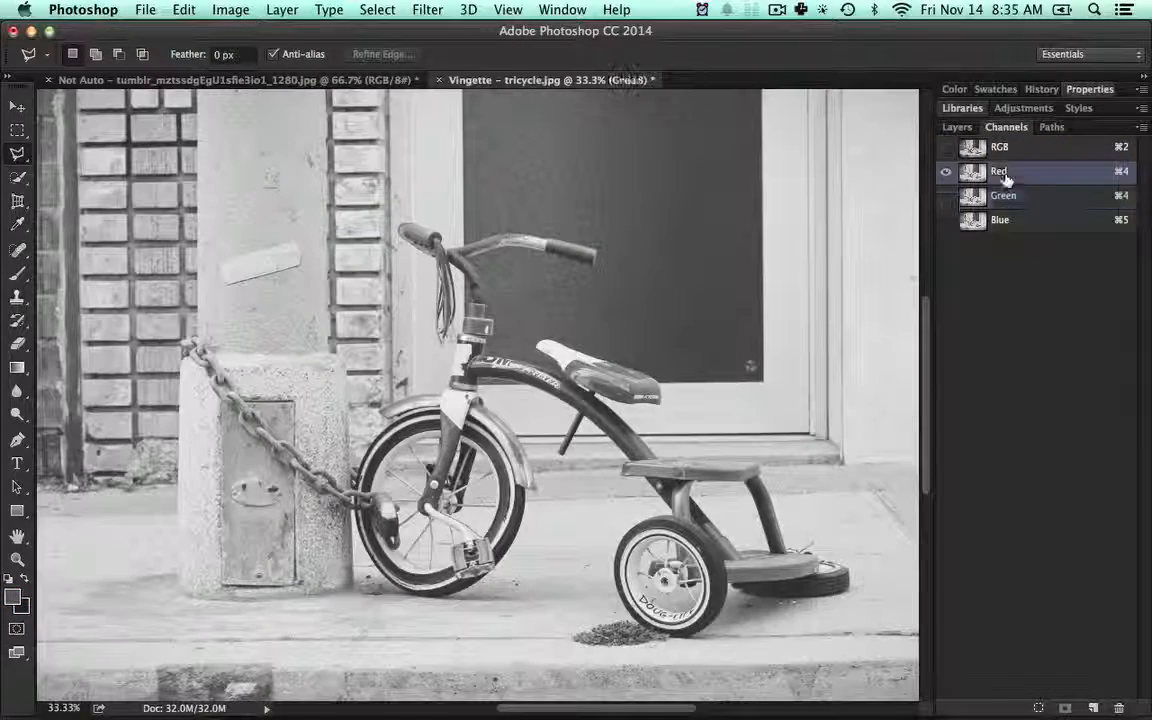
click(1006, 220)
click(1006, 148)
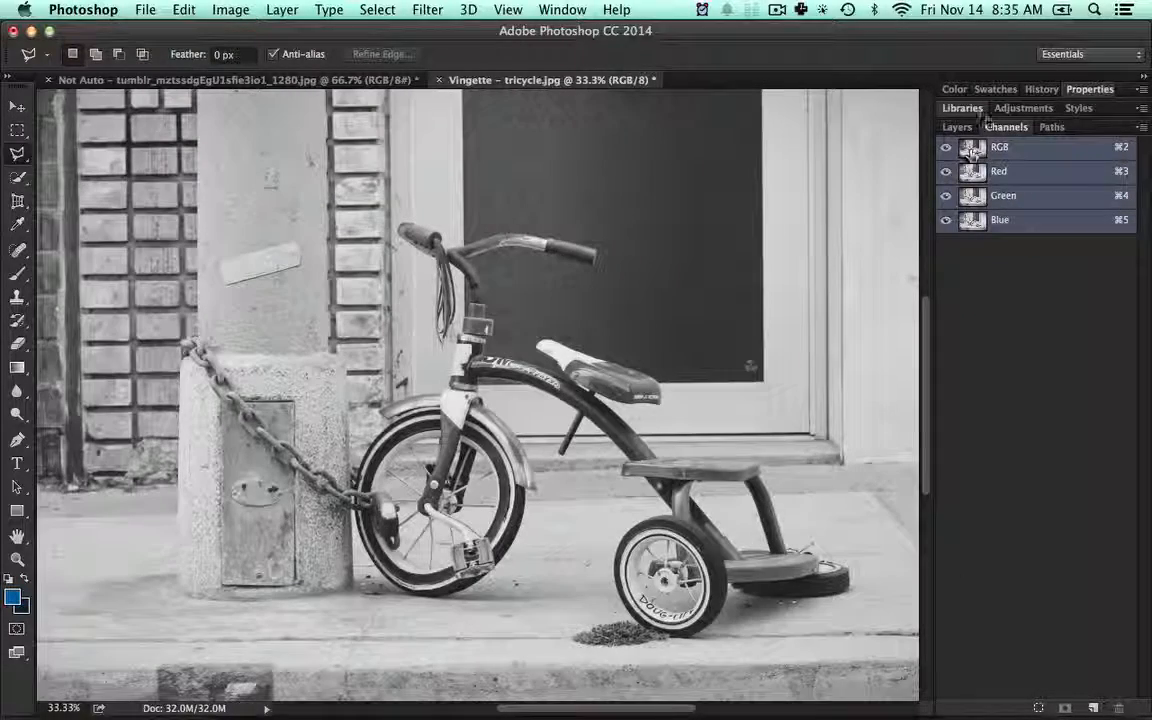
click(957, 128)
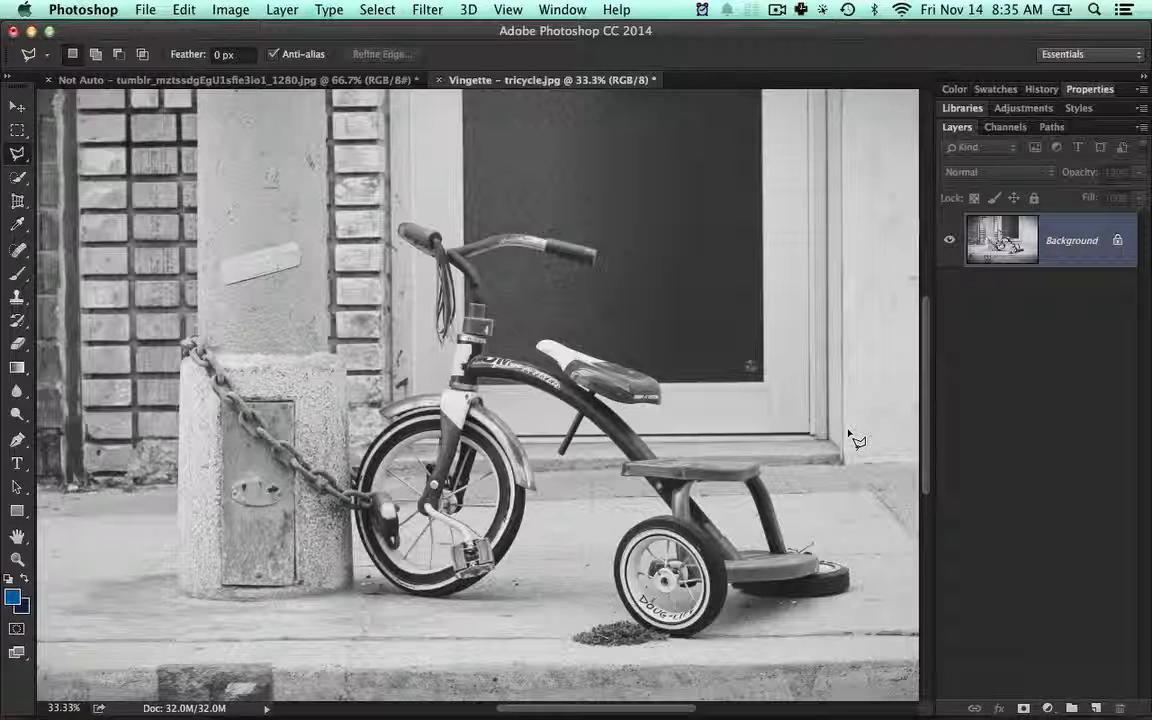
Add a new layer above the Background and set up a soft Brush at 73 px with 0% hardness.
click(1095, 708)
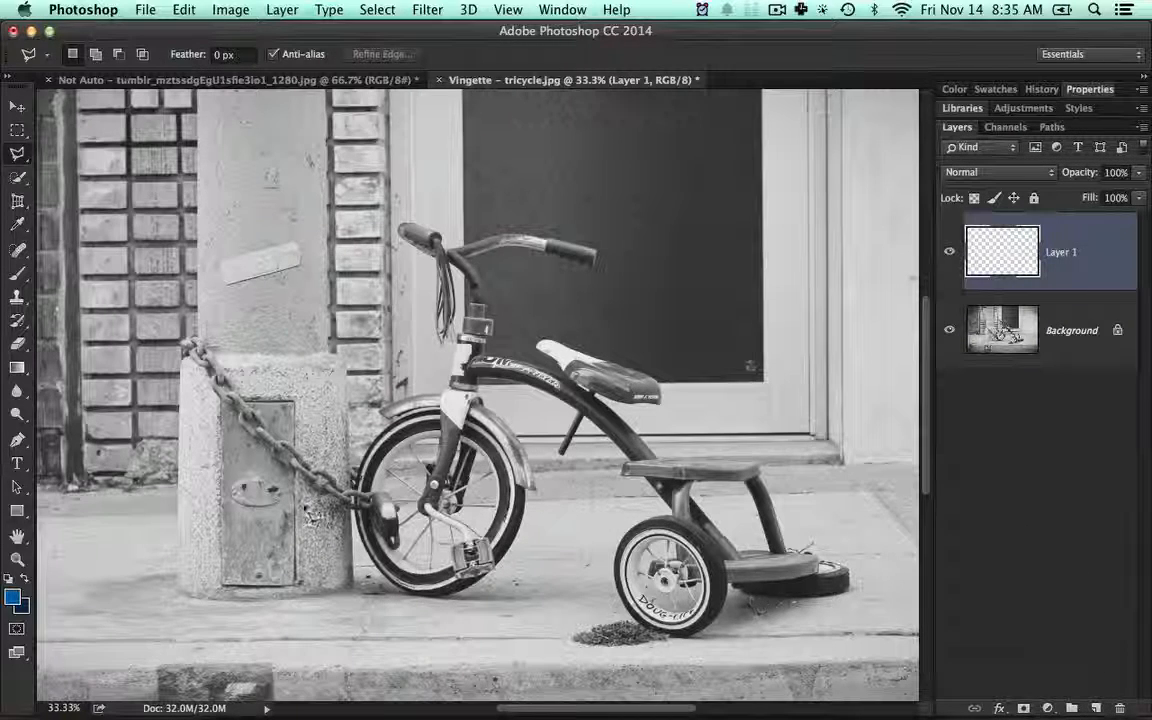
click(17, 273)
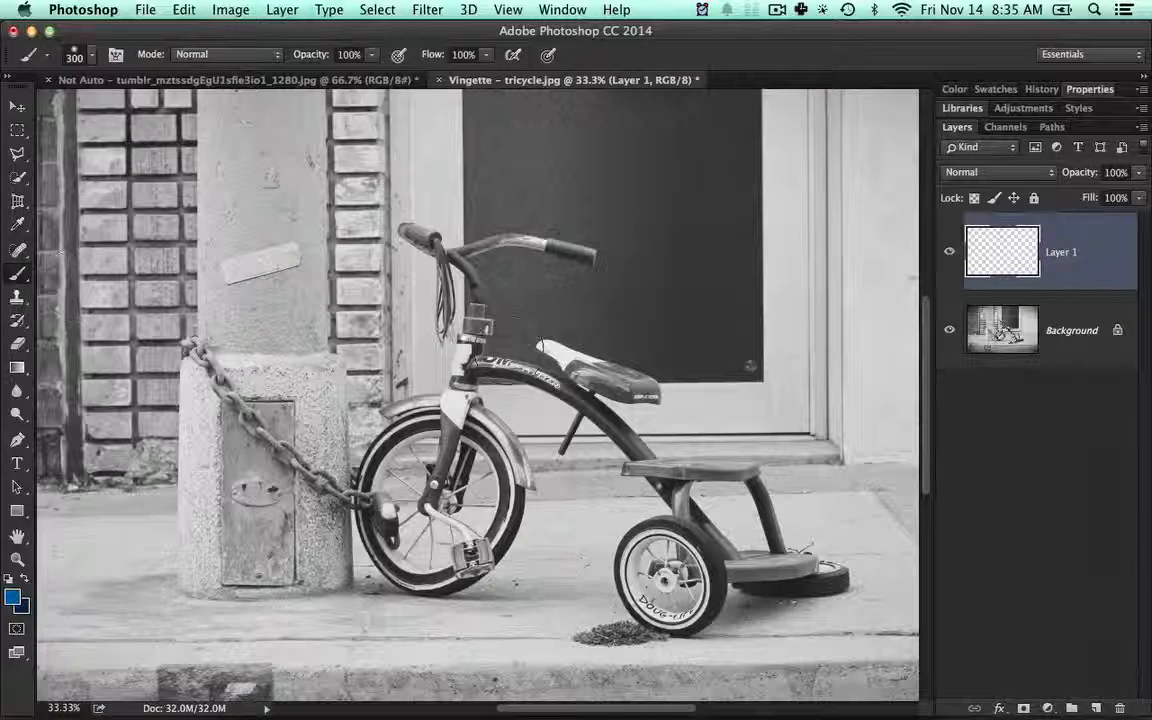
right_click(570, 348)
click(740, 399)
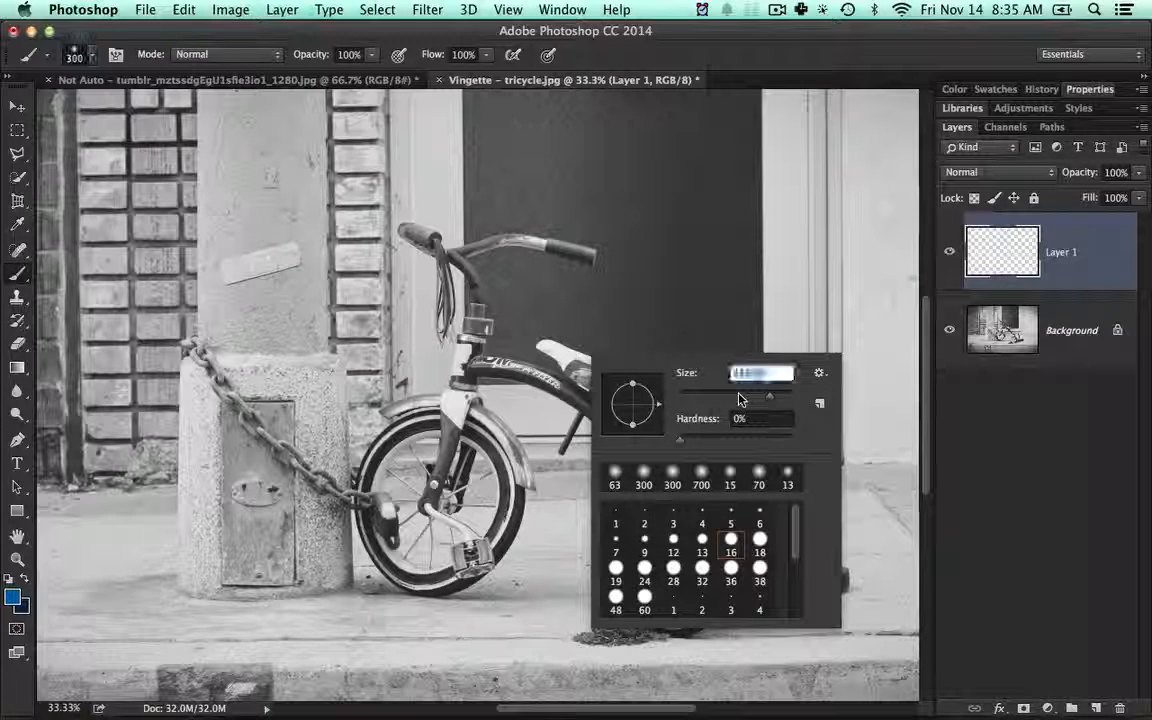
drag(740, 399, 733, 399)
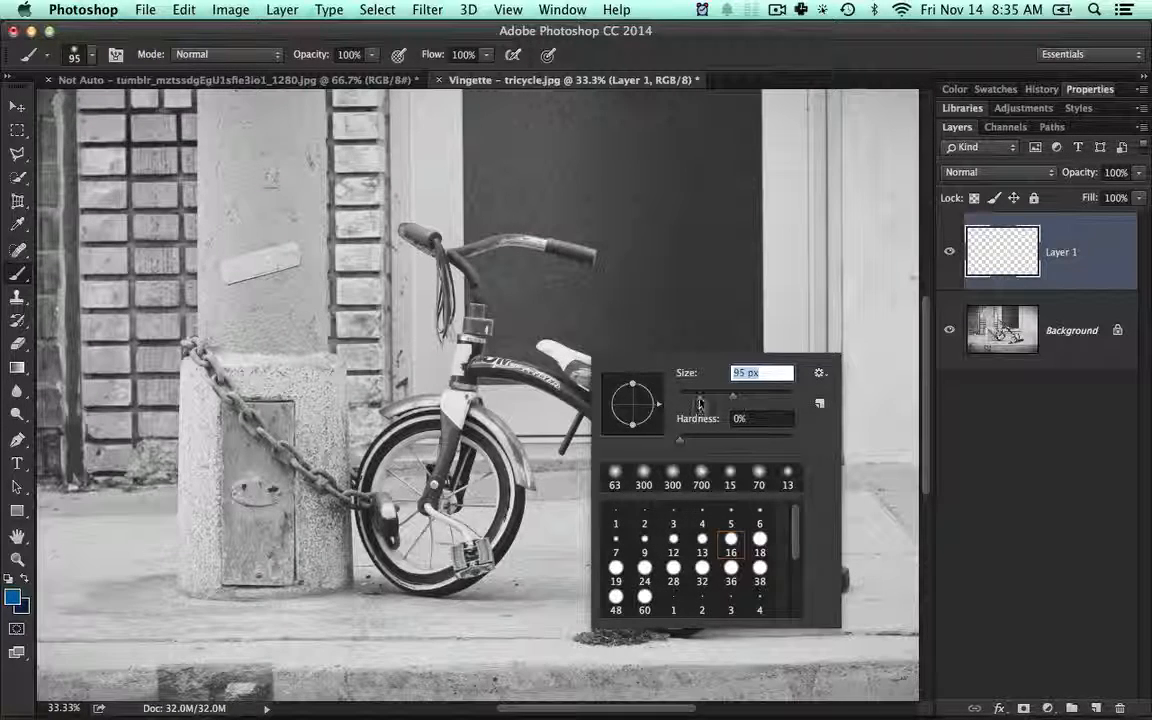
click(717, 399)
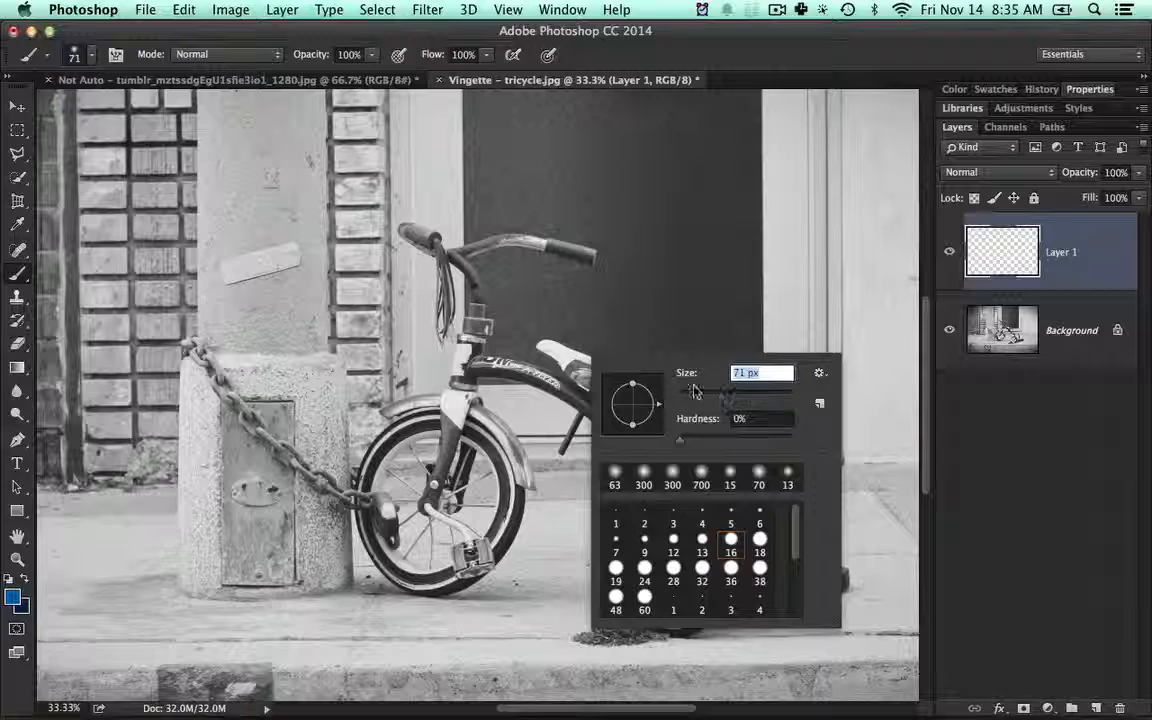
Paint the dark part of the tricycle's seat blue on the new layer, undoing the first test dab.
click(584, 373)
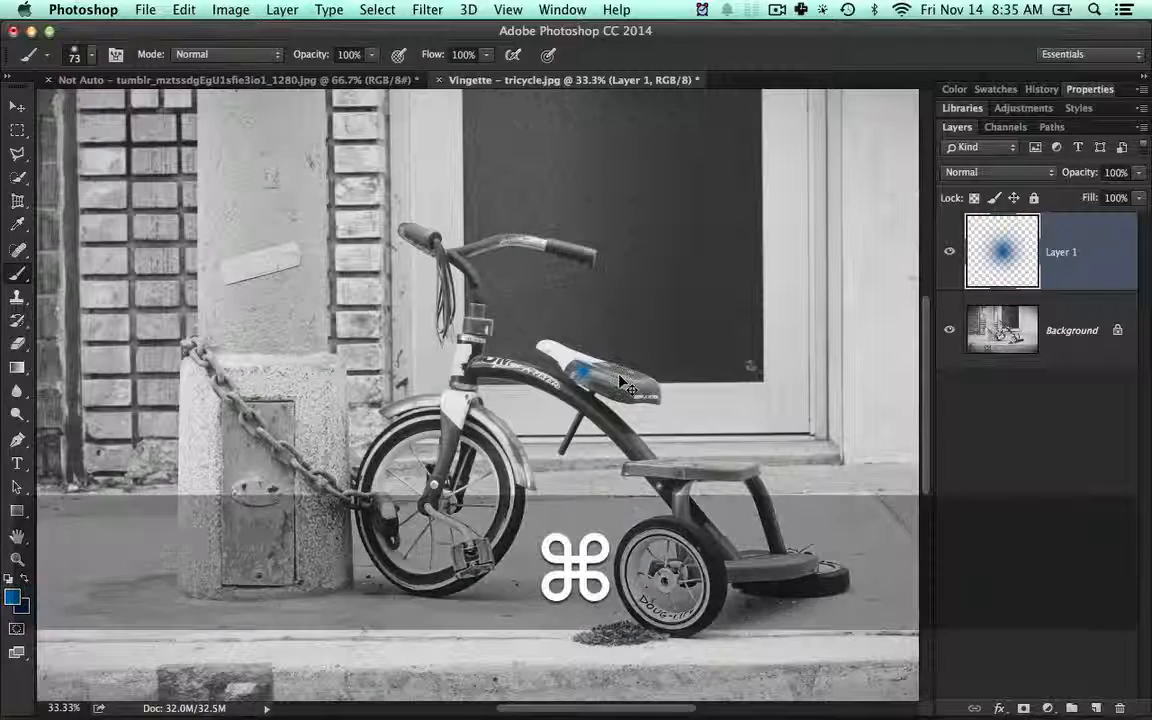
key(super+z)
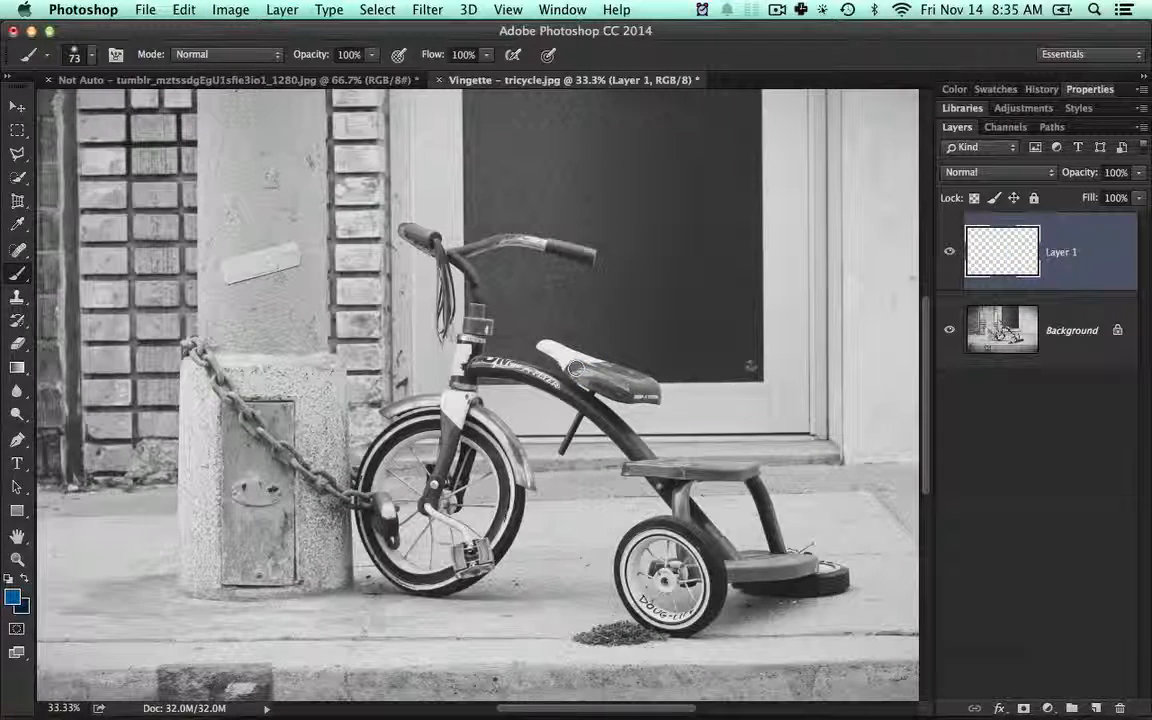
drag(572, 374, 648, 386)
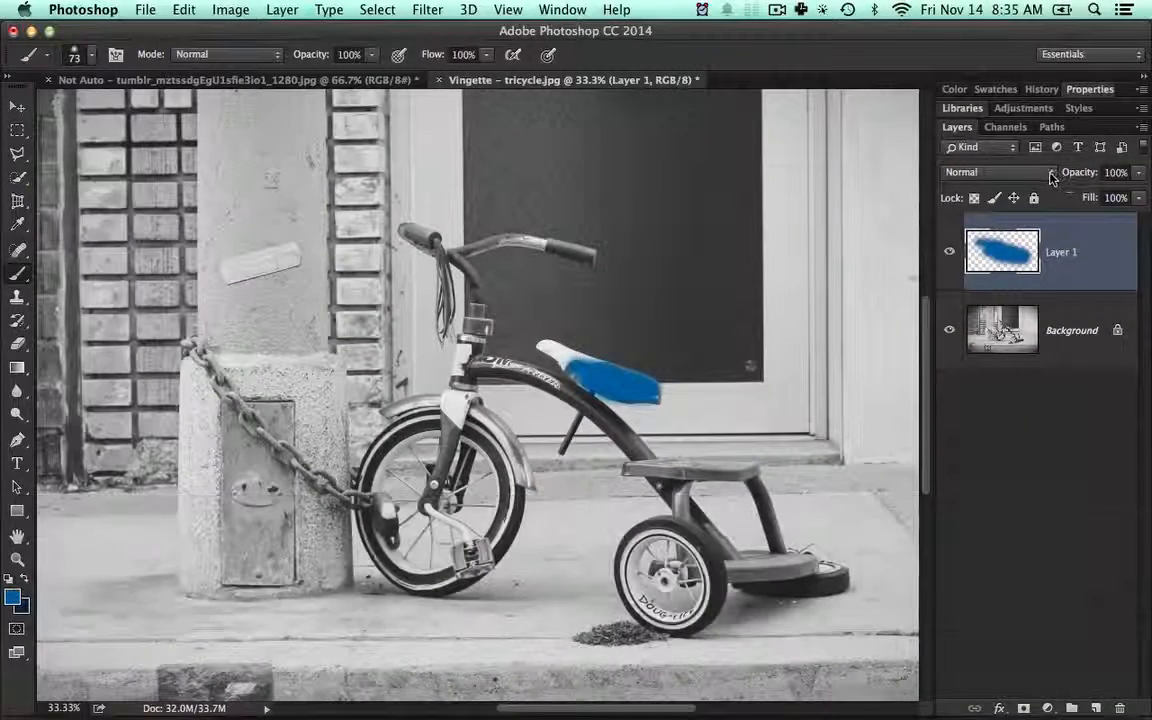
Set the blend mode of the painted layer to Color.
click(1051, 178)
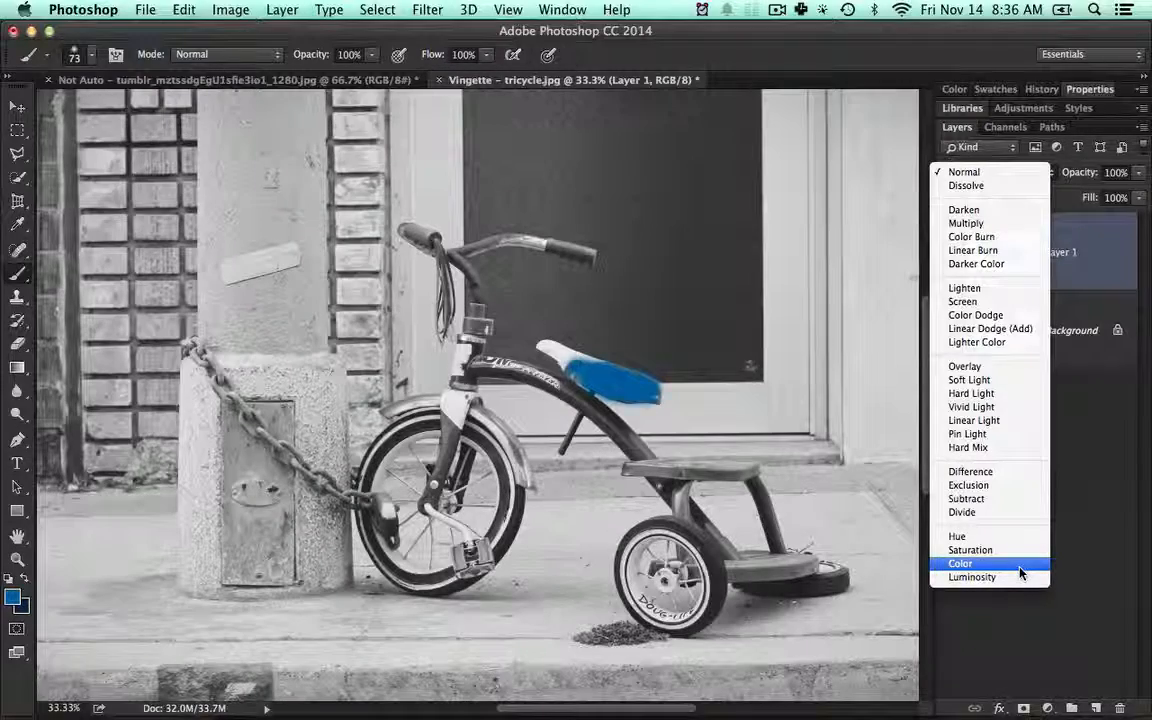
click(1020, 567)
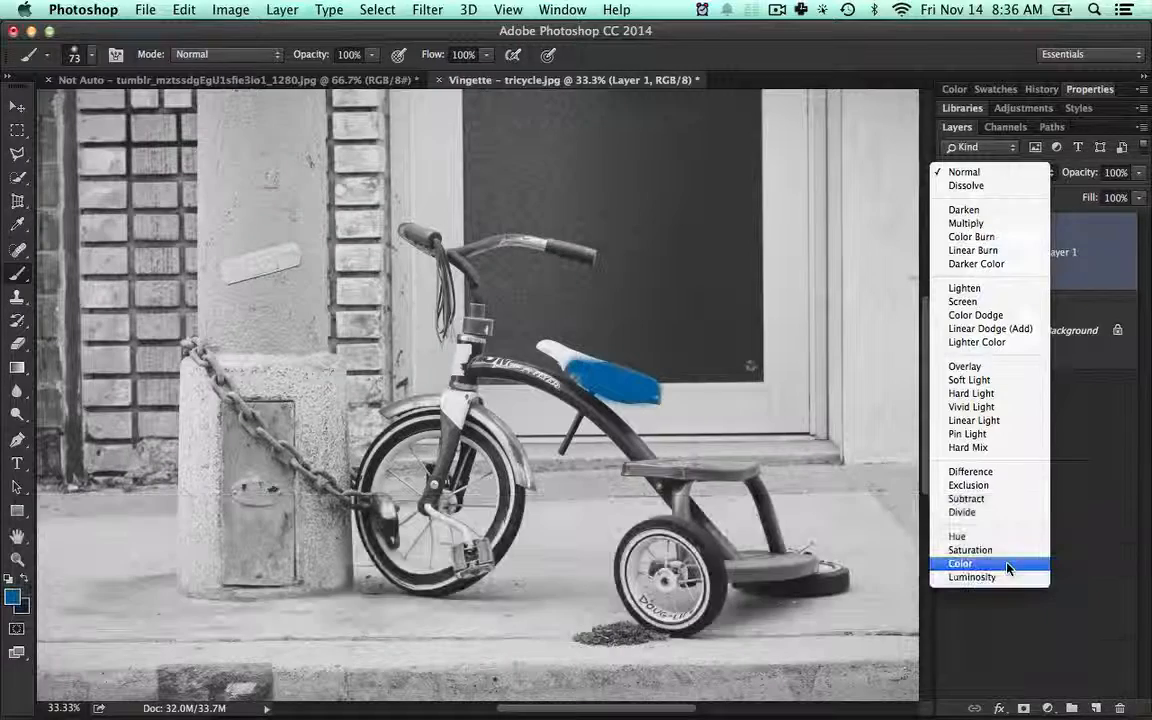
click(1020, 522)
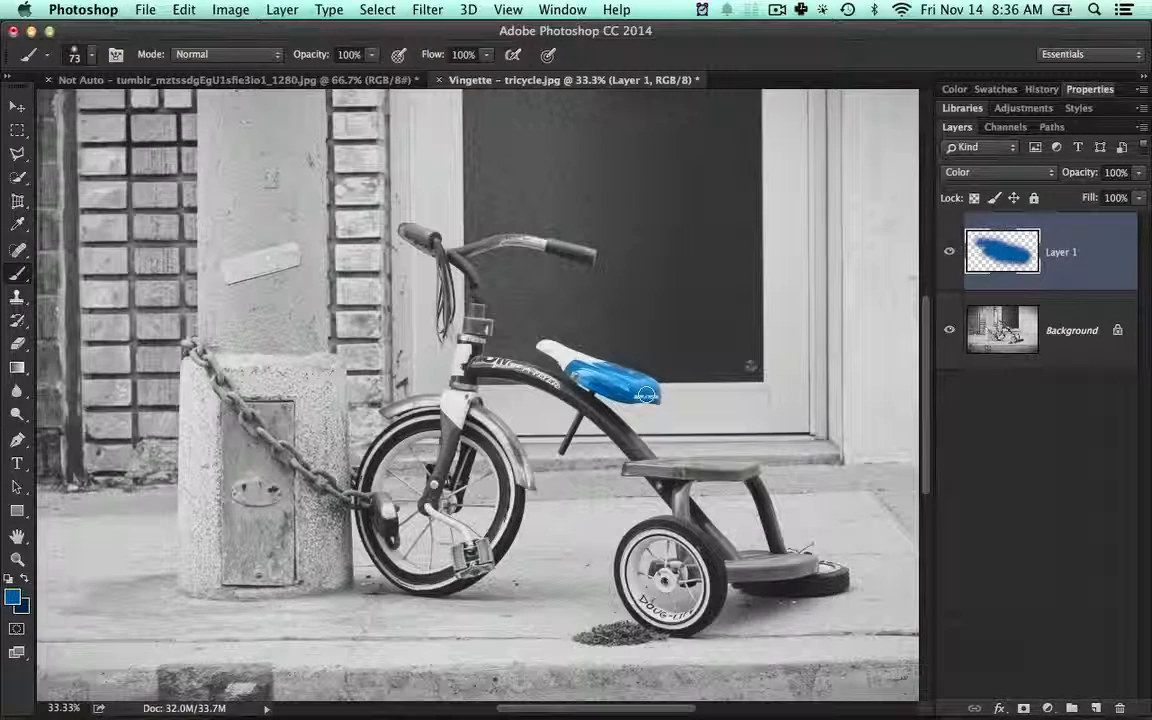
Reduce the brush to 50 px and paint the handlebar grip nearest the door blue.
key(bracketleft)
key(bracketleft)
key(bracketleft)
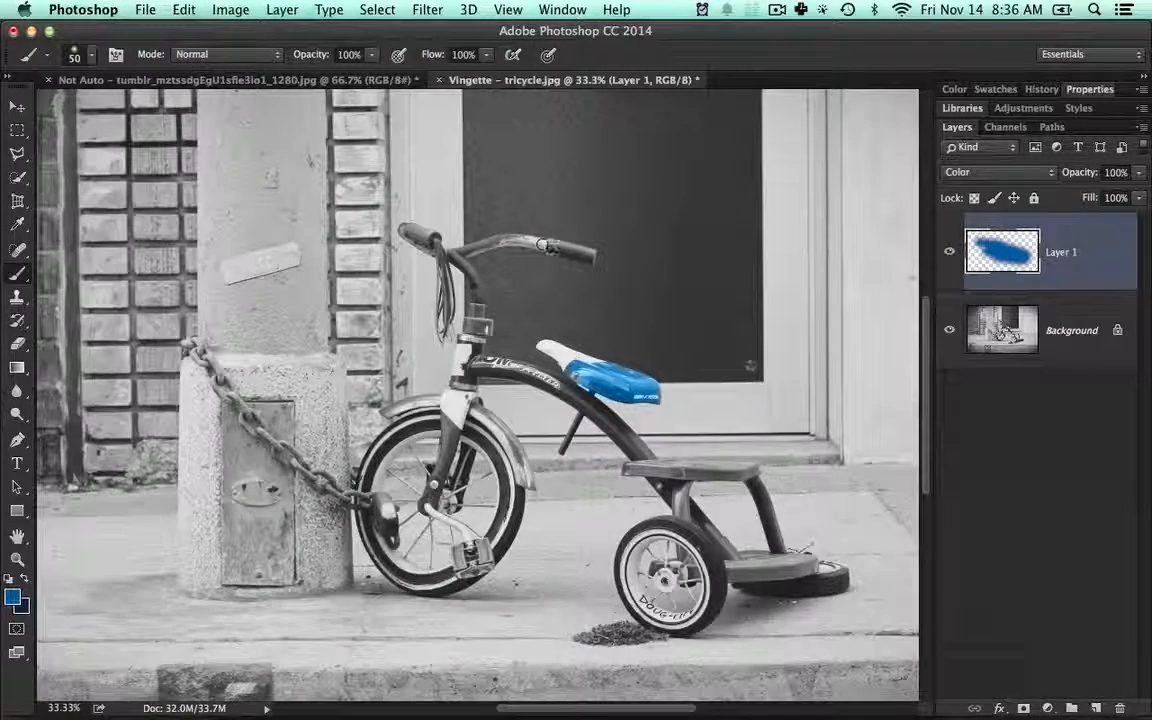
drag(552, 244, 594, 255)
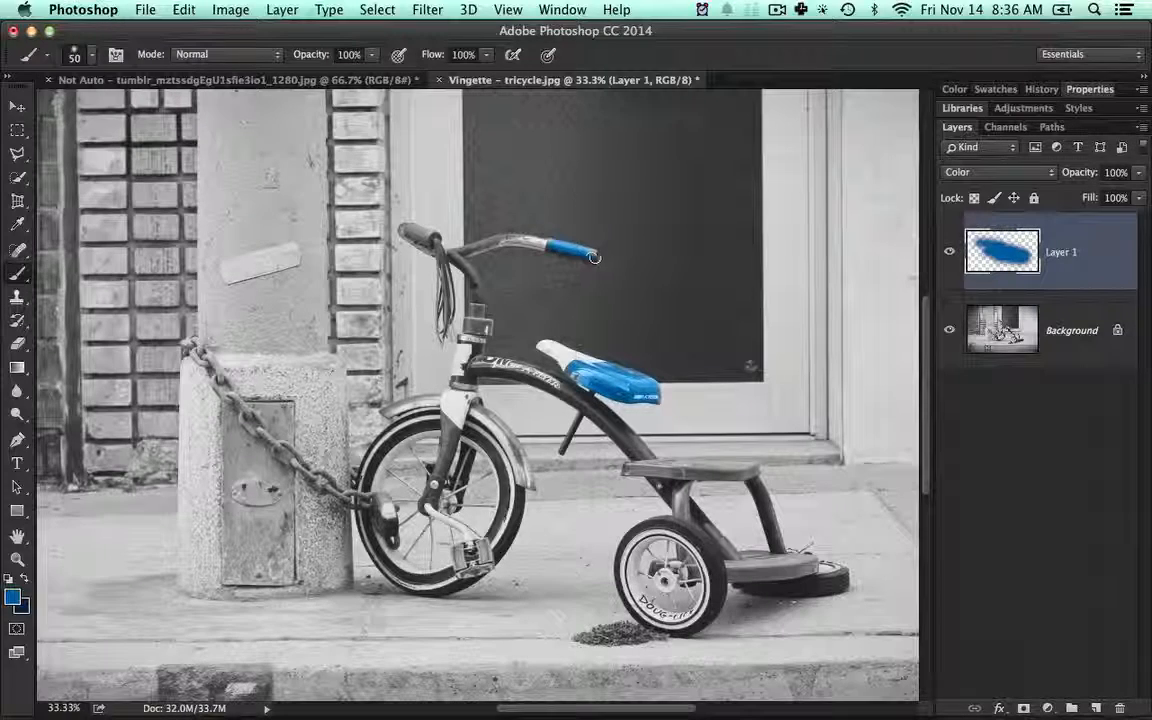
Paint the other handlebar grip, the front fork and the upper rear step blue with a 60 px brush.
key(bracketright)
key(bracketright)
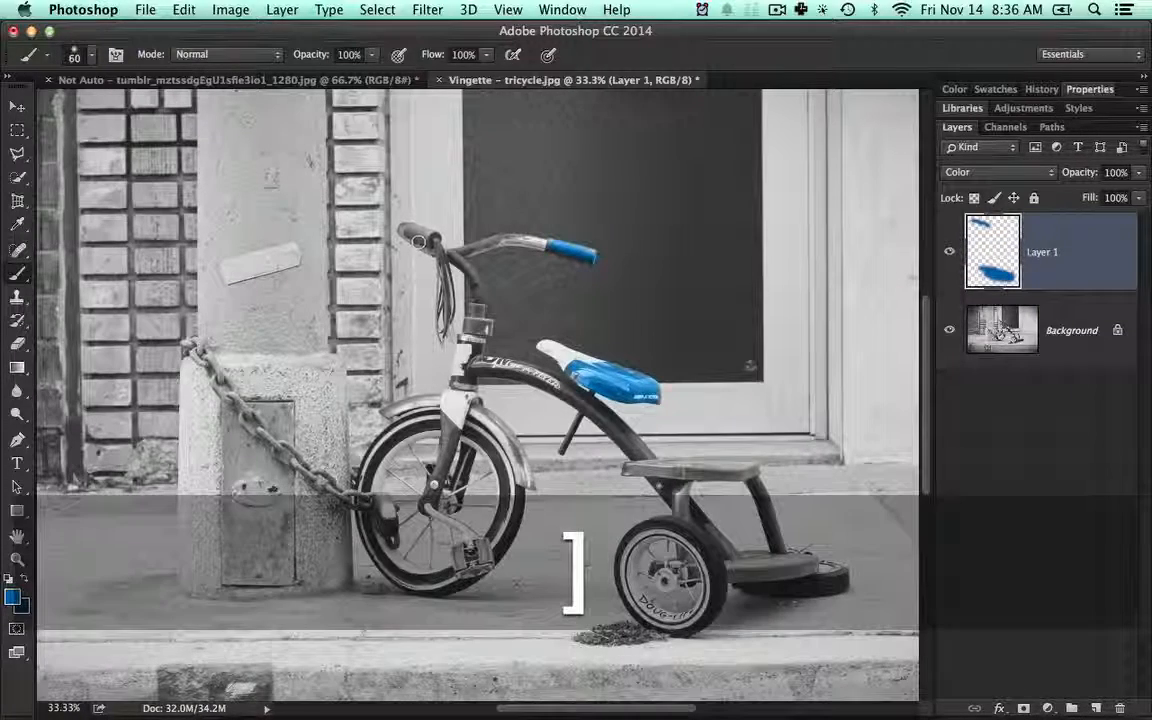
key(bracketleft)
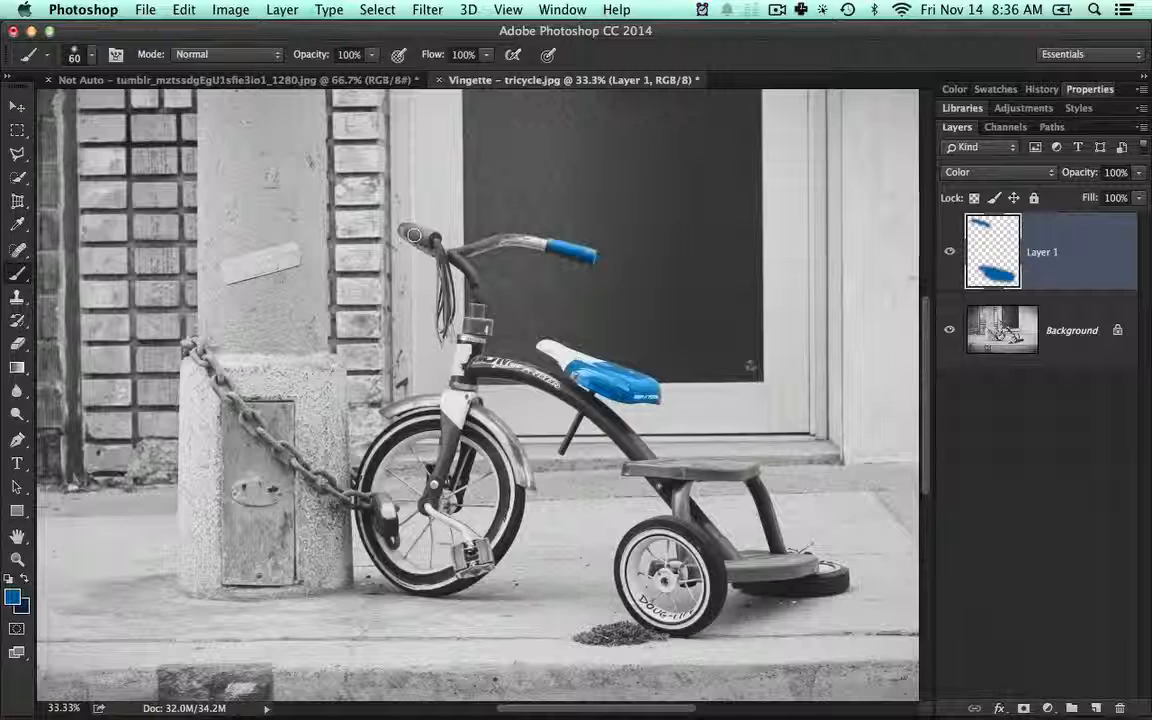
mouse_move(413, 234)
mouse_down()
mouse_move(392, 222)
mouse_move(405, 230)
mouse_up()
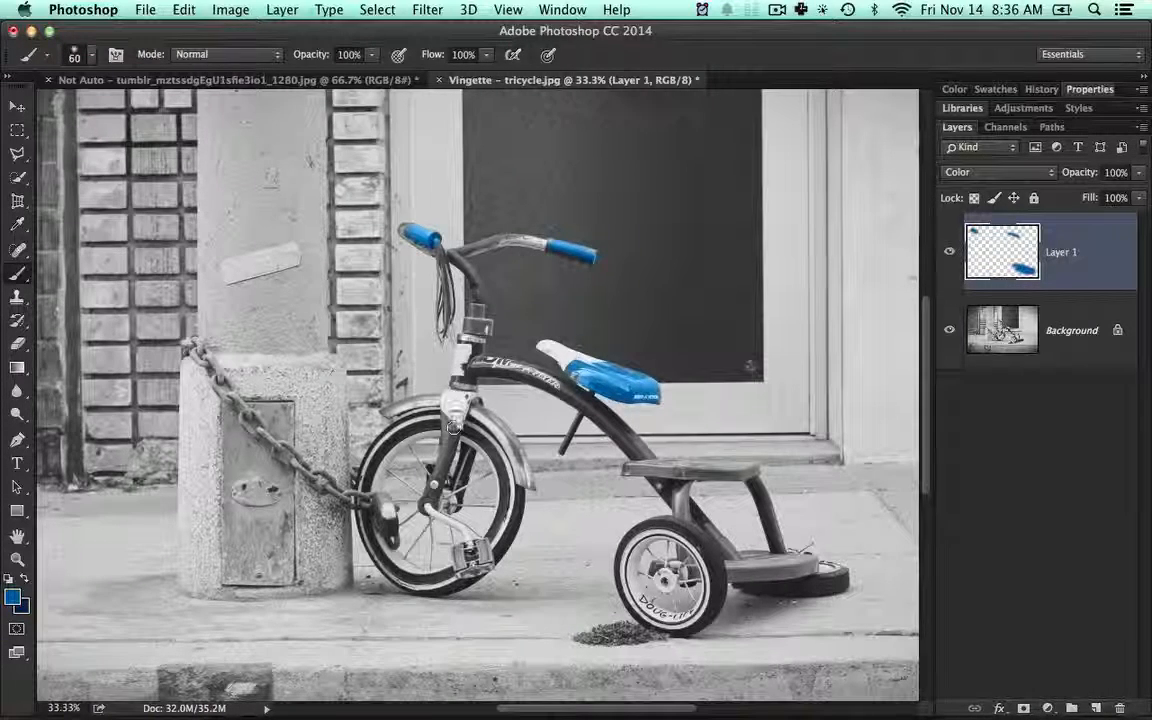
mouse_move(453, 427)
mouse_down()
mouse_move(468, 453)
mouse_move(450, 432)
mouse_move(430, 498)
mouse_up()
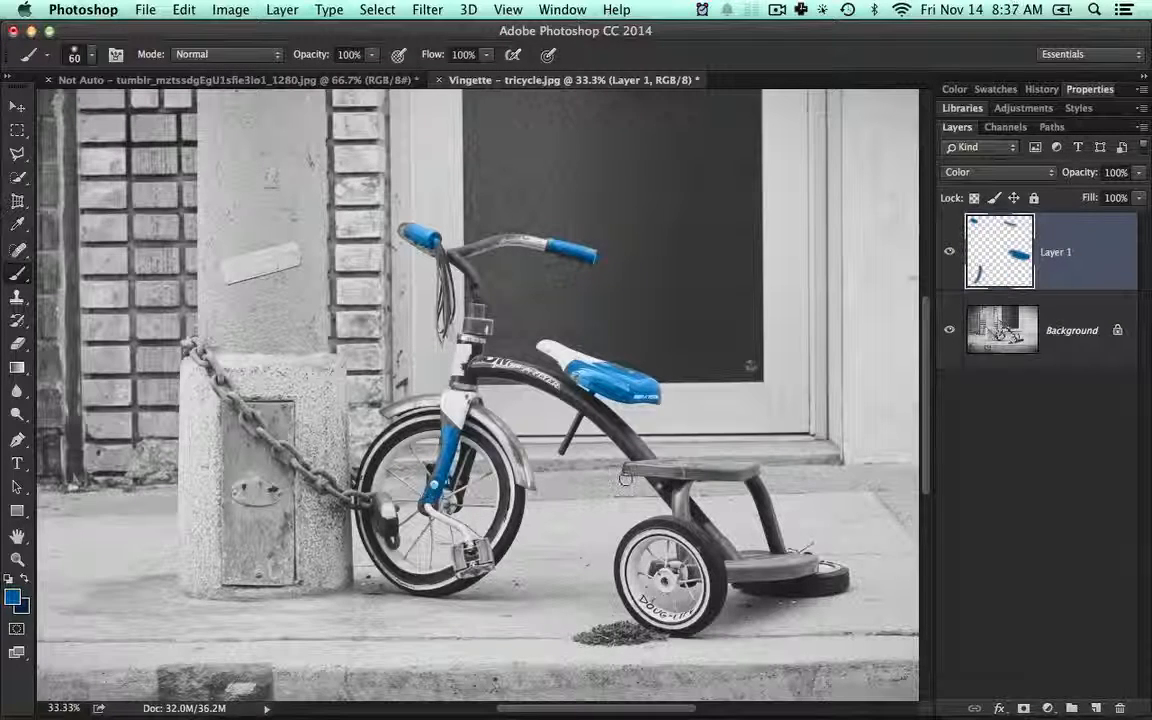
mouse_move(626, 467)
mouse_down()
mouse_move(753, 468)
mouse_move(631, 470)
mouse_up()
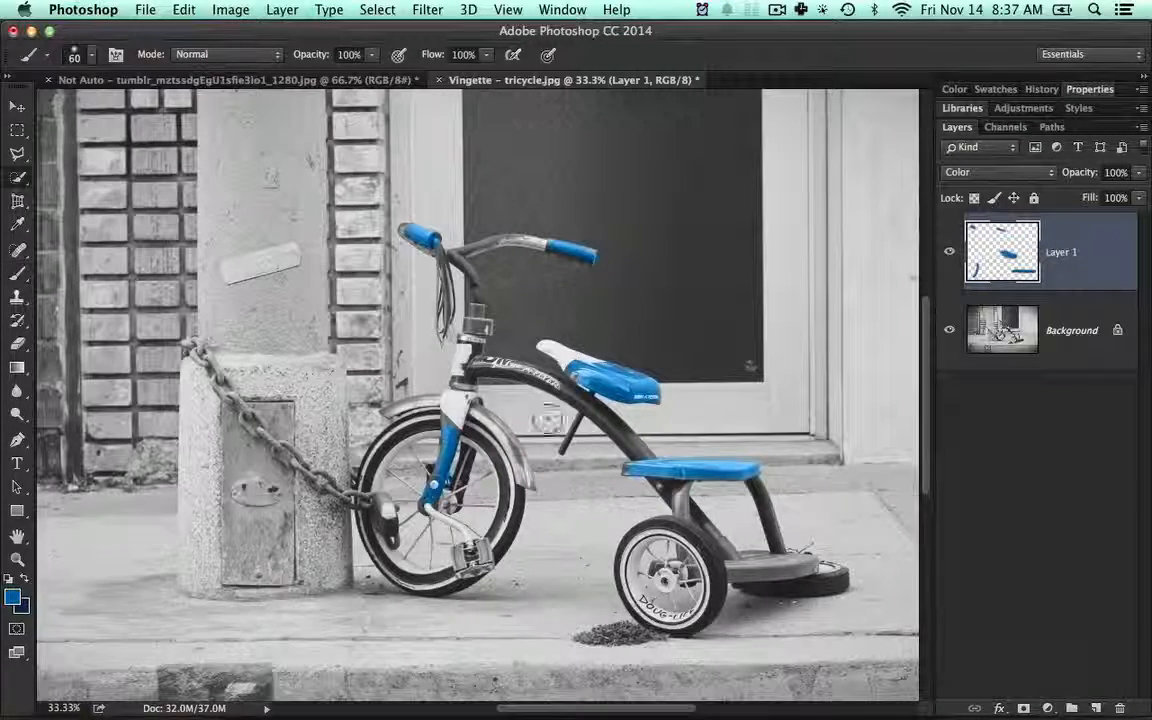
Select the tricycle's curved frame on the Background layer with the Quick Selection tool at 45 px, subtracting the stray area above the tube.
key(w)
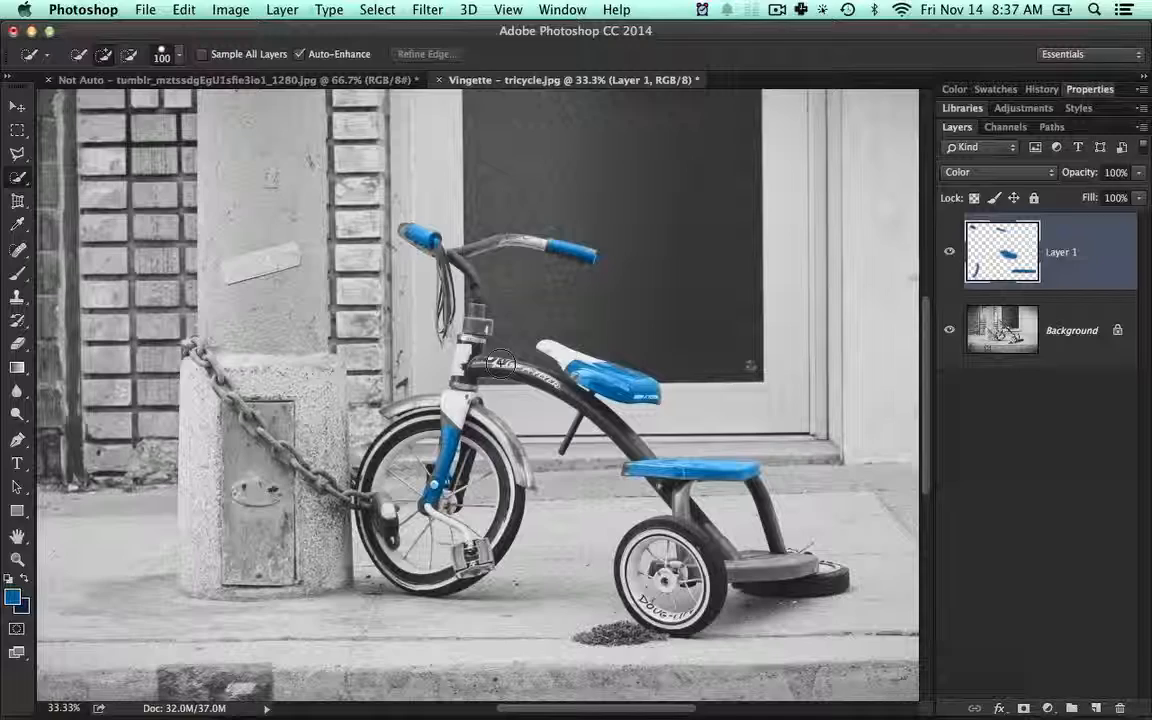
key(bracketleft)
key(bracketright)
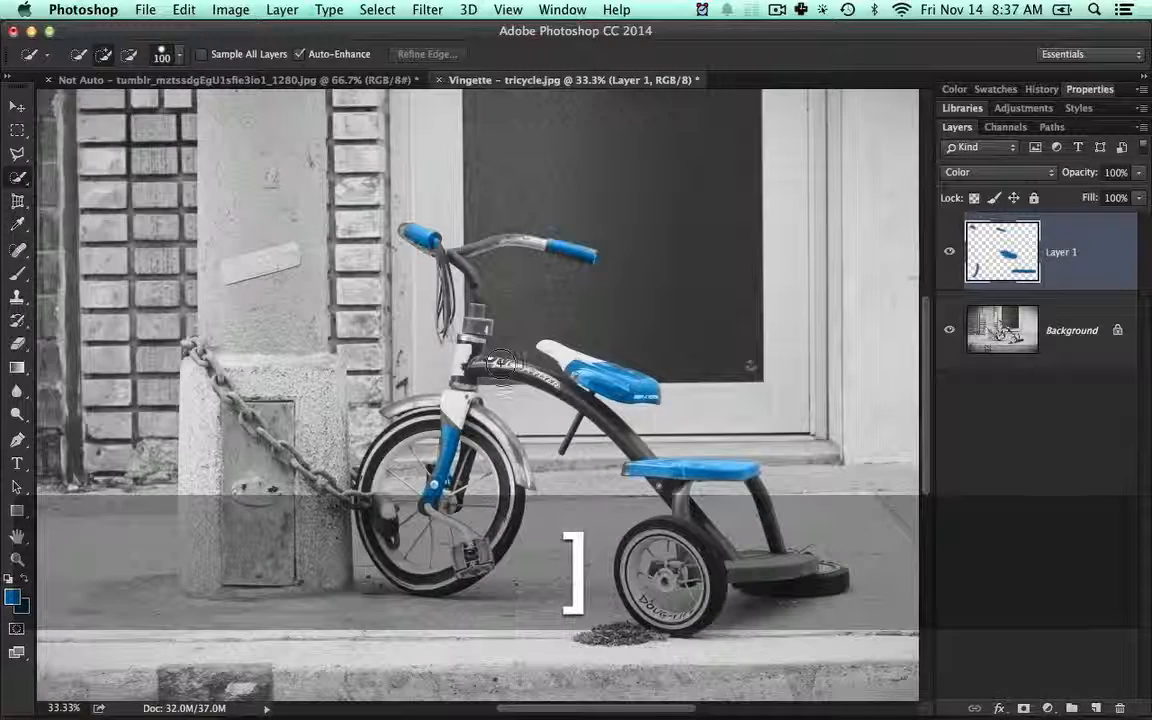
key(bracketleft)
key(bracketleft)
key(bracketleft)
key(bracketleft)
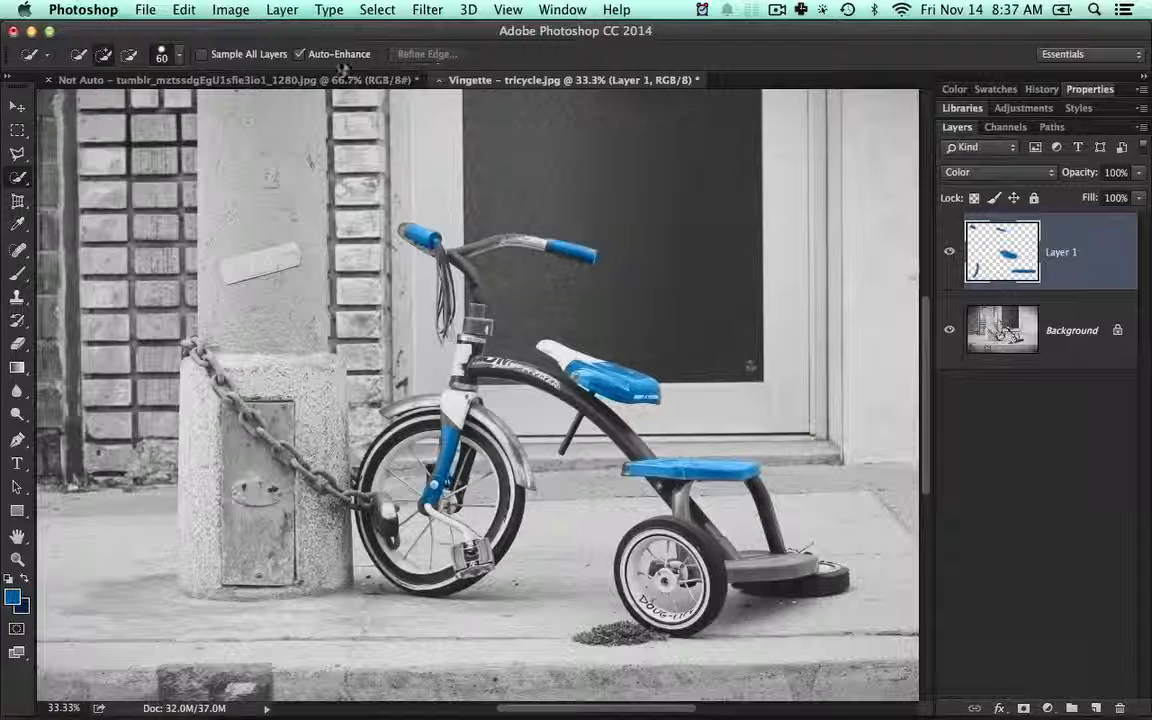
click(988, 320)
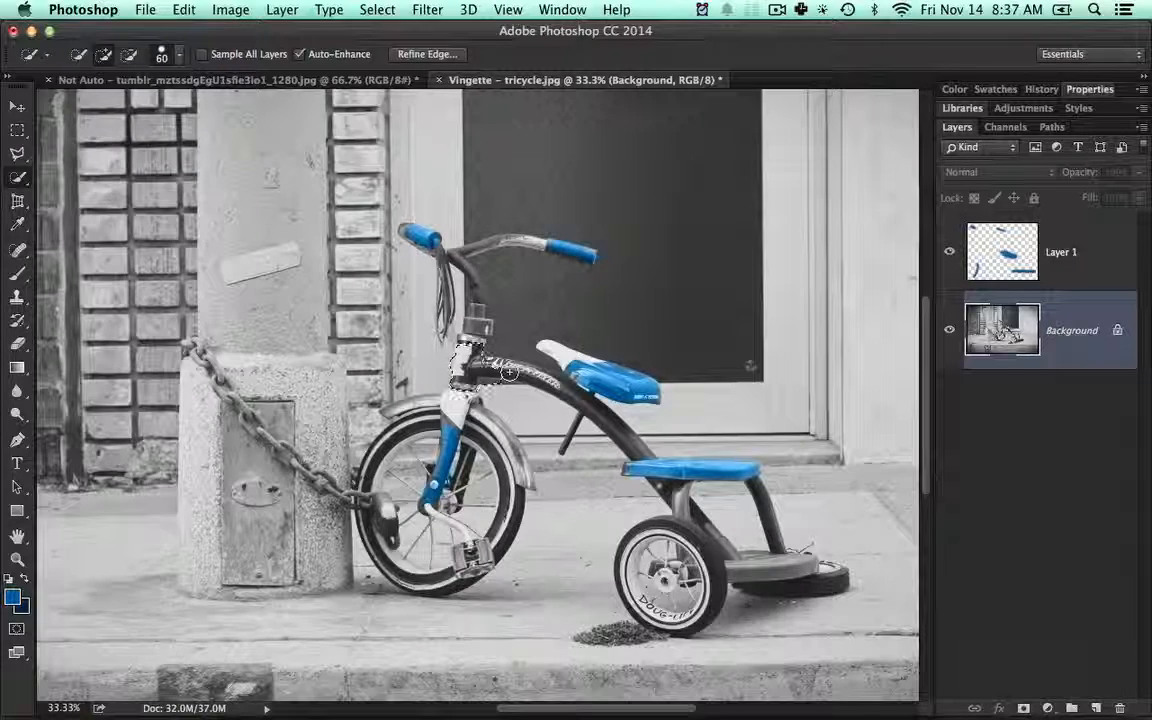
key(bracketleft)
key(bracketleft)
mouse_move(504, 368)
mouse_down()
mouse_move(551, 383)
mouse_move(618, 437)
mouse_move(536, 418)
mouse_move(491, 383)
mouse_move(518, 346)
mouse_up()
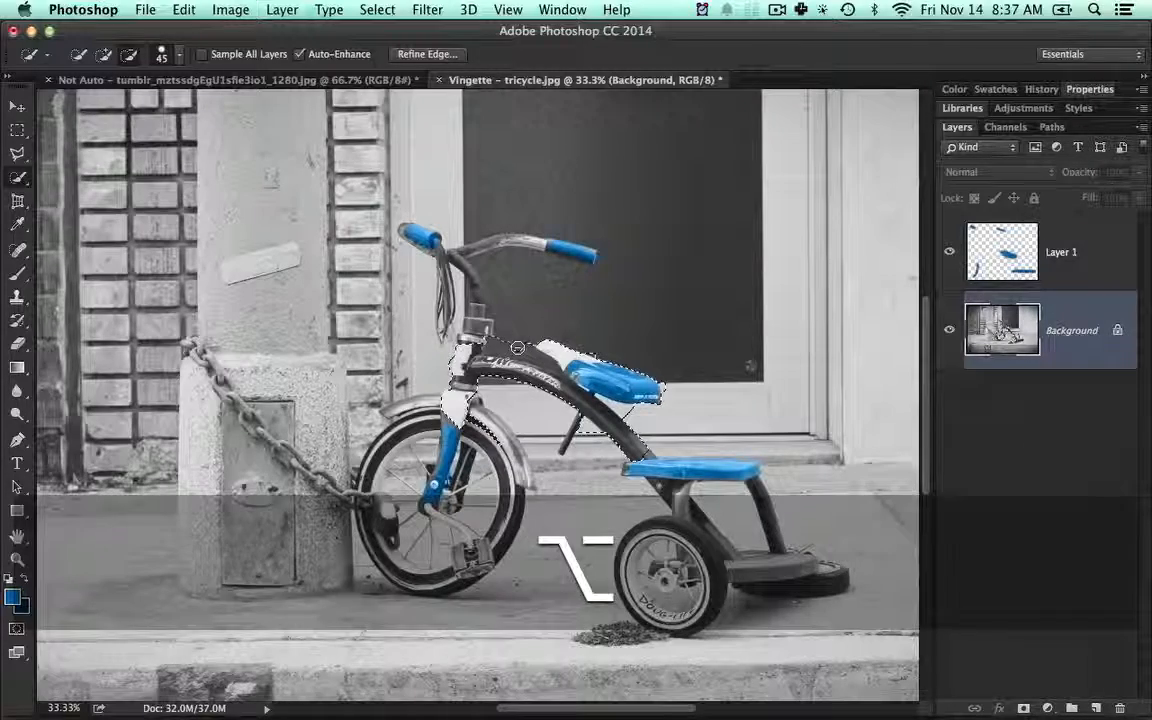
key(alt)
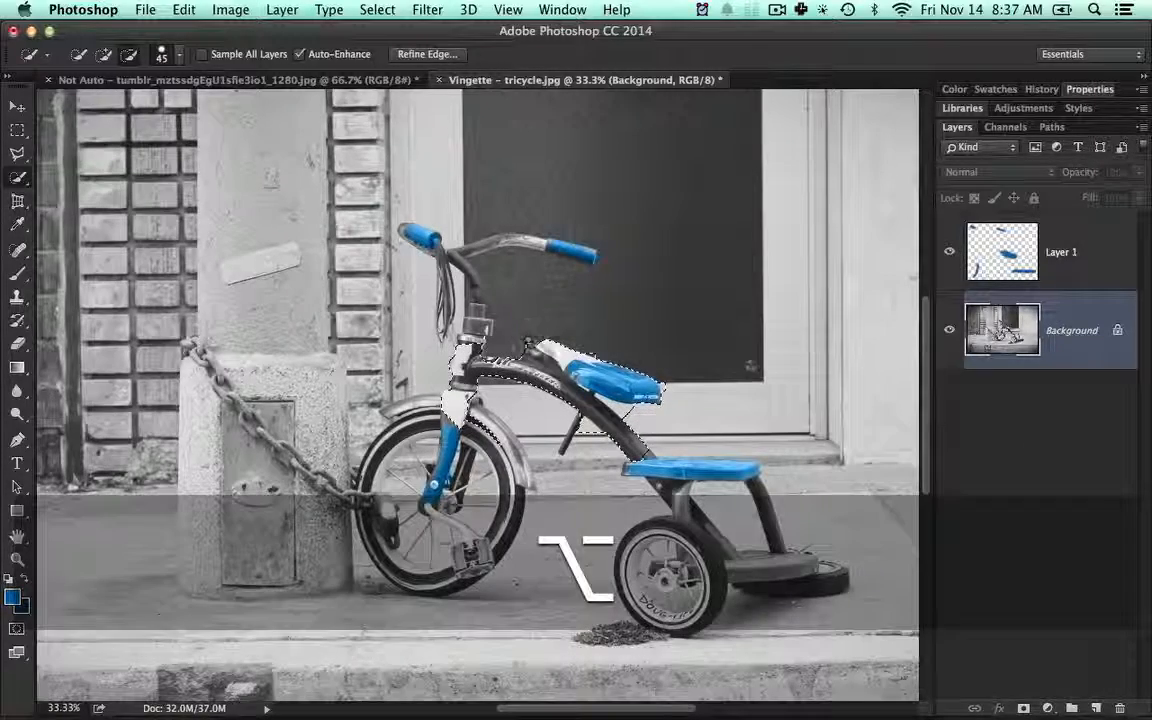
Paint the selected frame blue on Layer 1 with a 125 px brush, then clear the selection.
key(b)
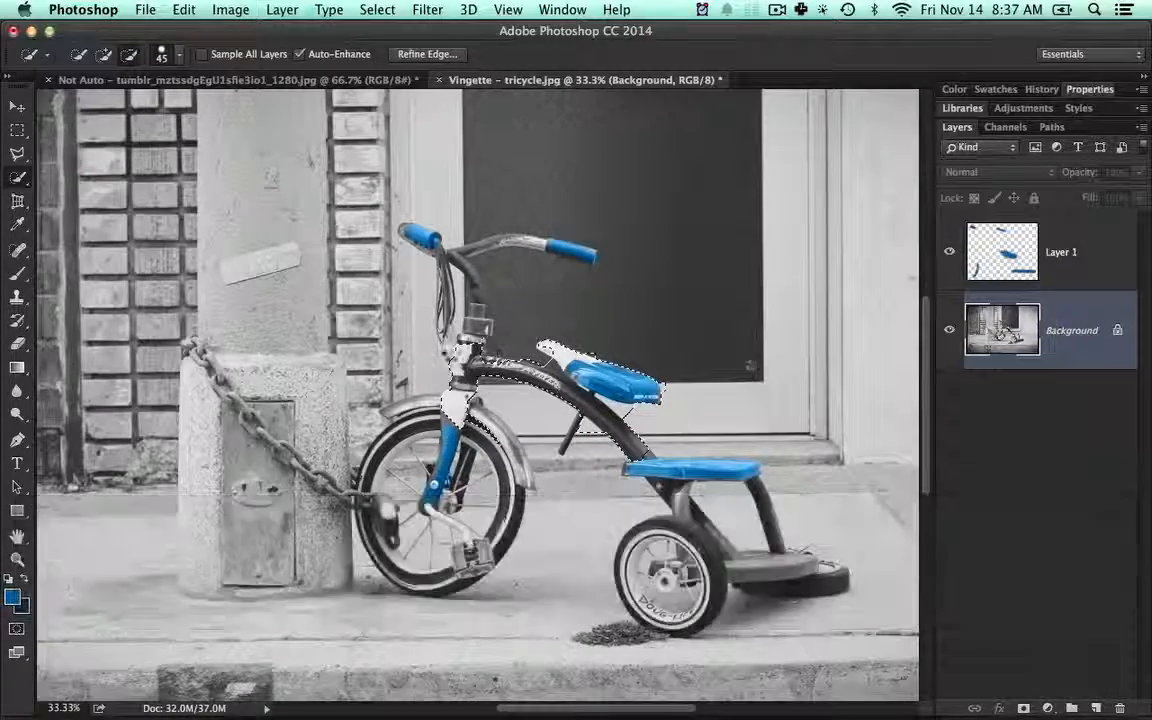
key(b)
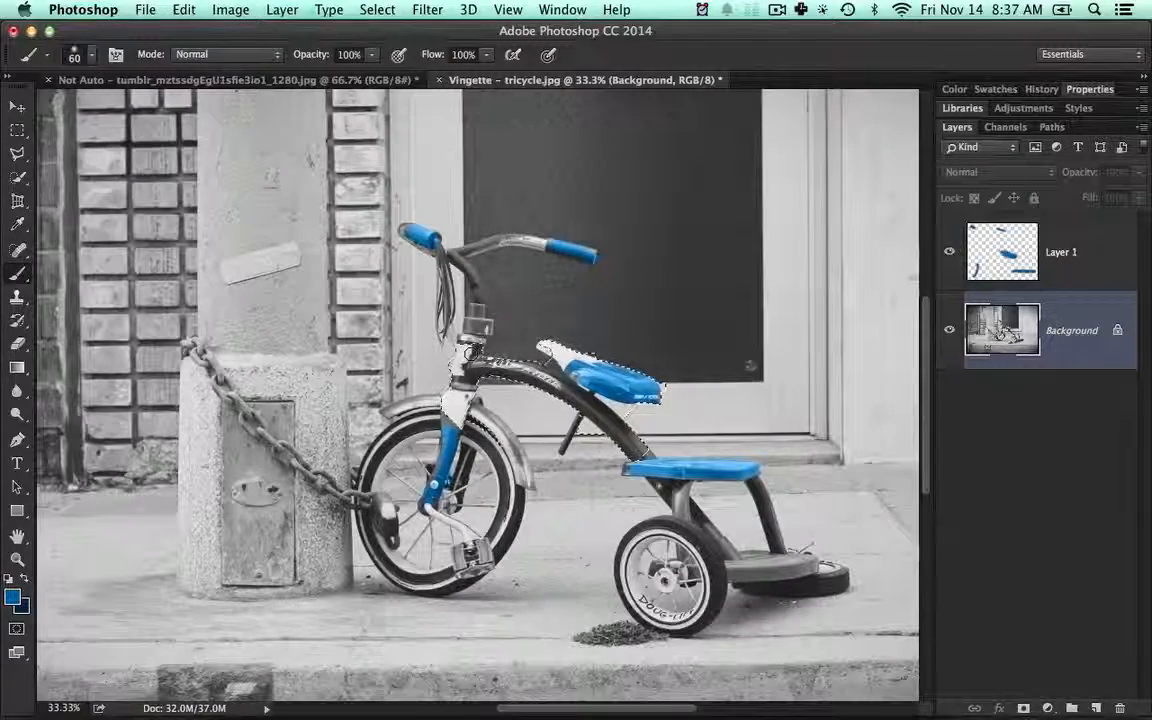
click(1093, 254)
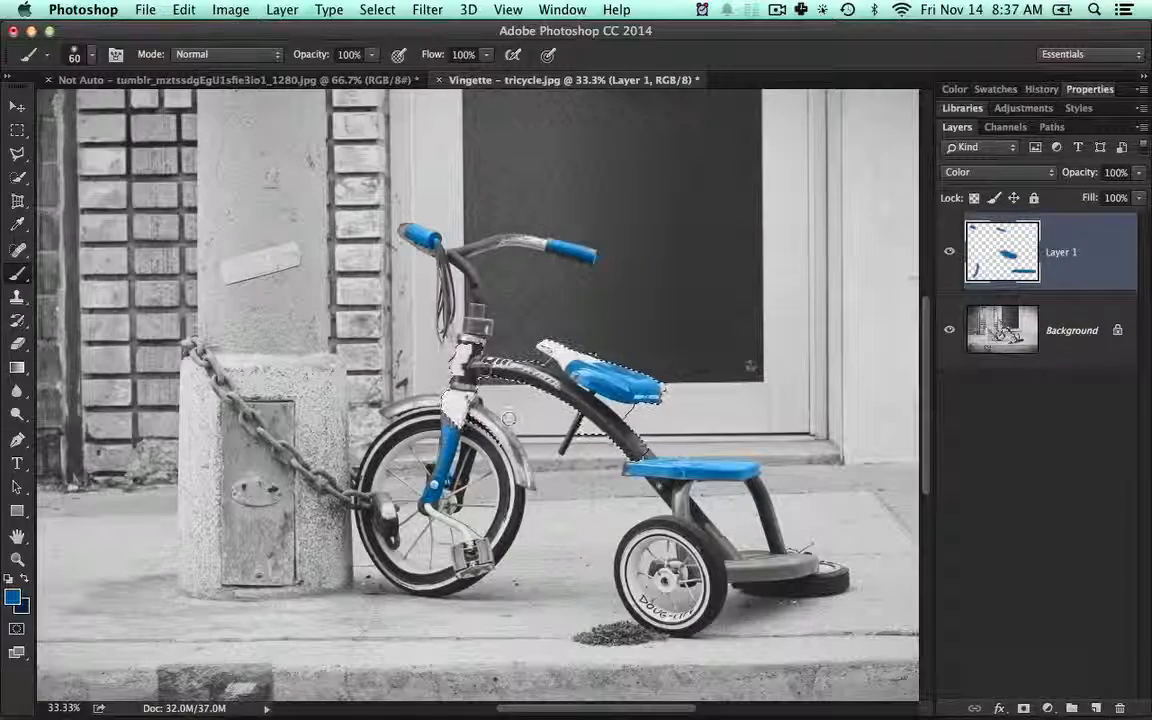
key(bracketright)
key(bracketright)
key(bracketright)
key(bracketright)
key(bracketright)
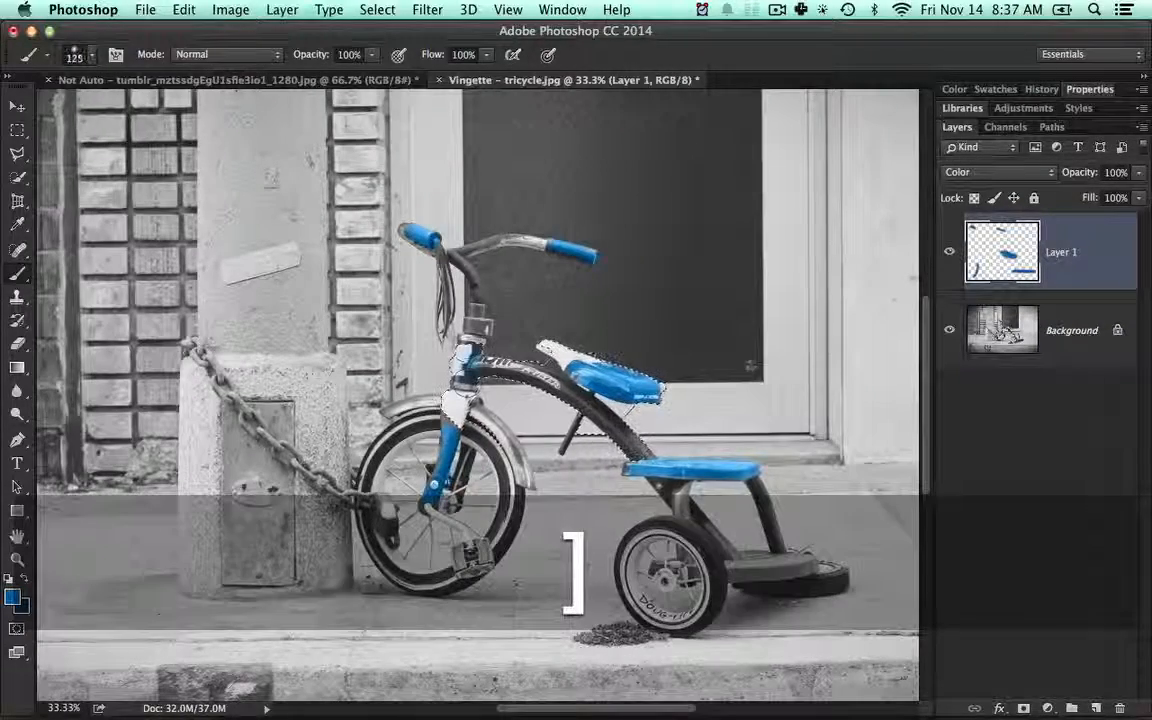
mouse_move(463, 372)
mouse_down()
mouse_move(466, 386)
mouse_move(516, 374)
mouse_move(499, 384)
mouse_move(598, 430)
mouse_up()
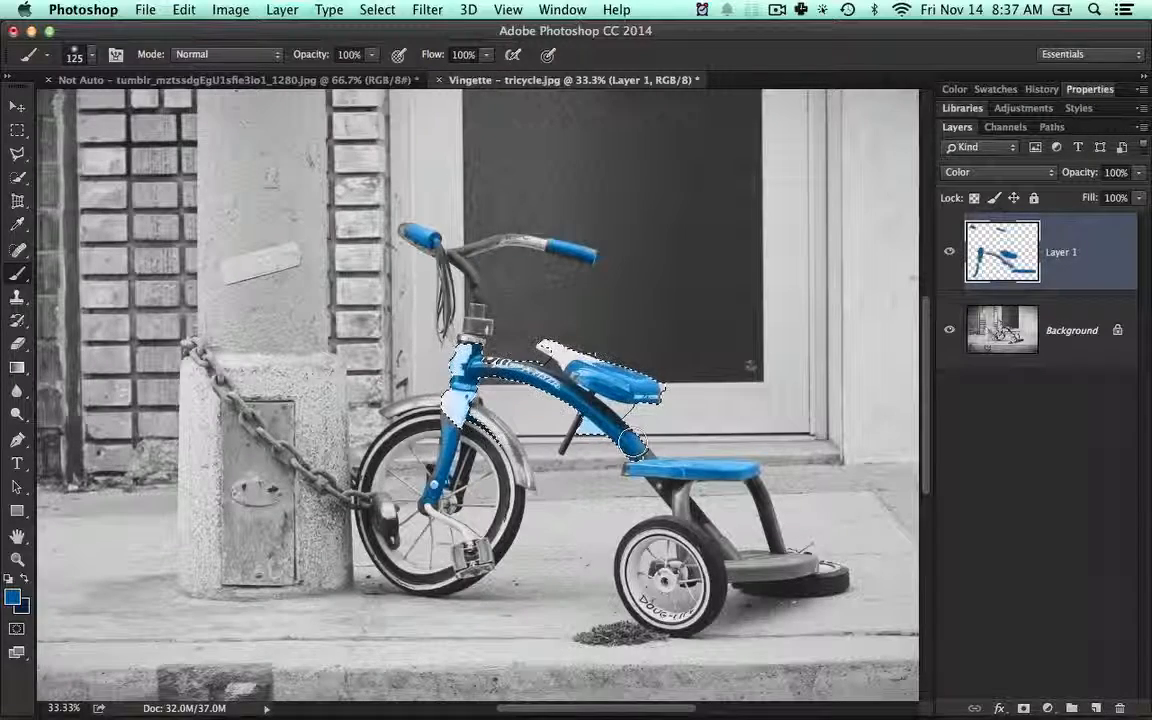
key(super+d)
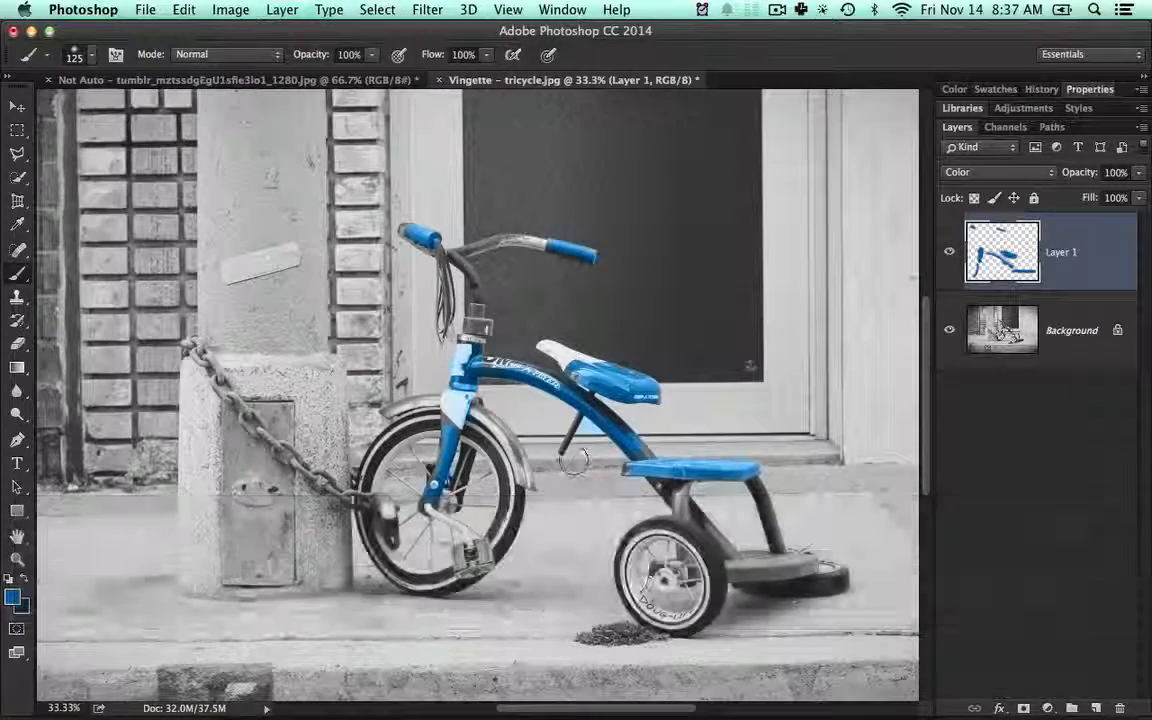
Erase the blue spill beneath the frame beside the seat post with a 45 px Eraser at 50% opacity.
key(e)
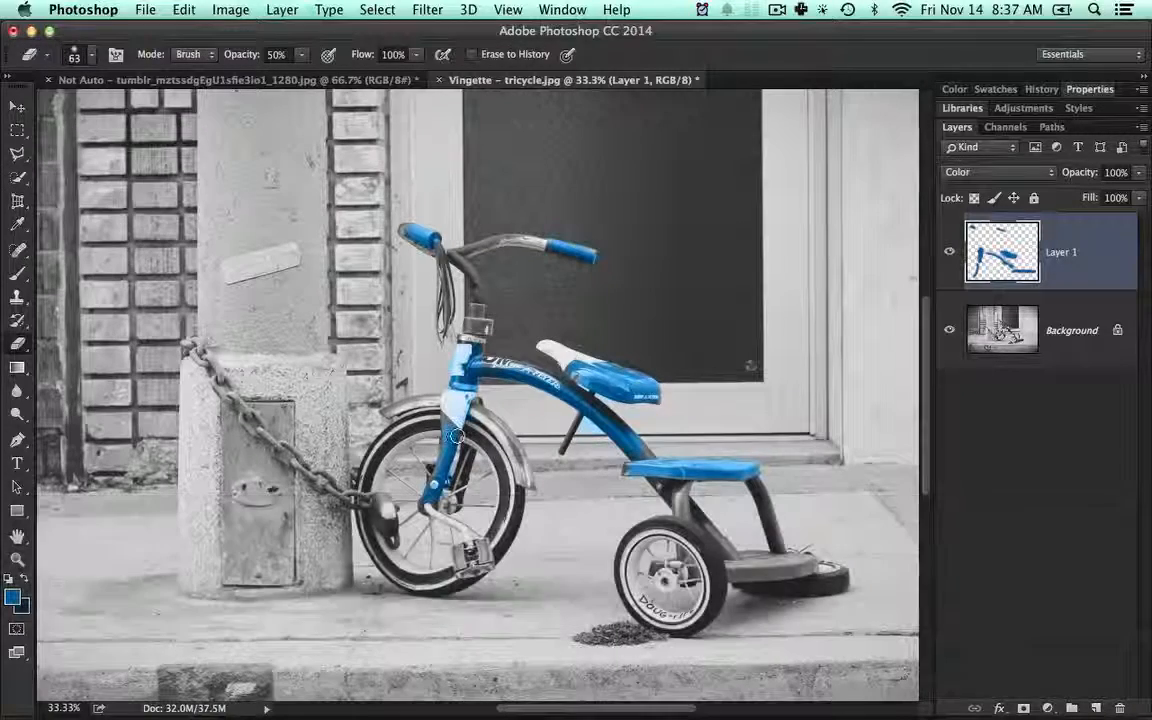
key(bracketleft)
key(bracketleft)
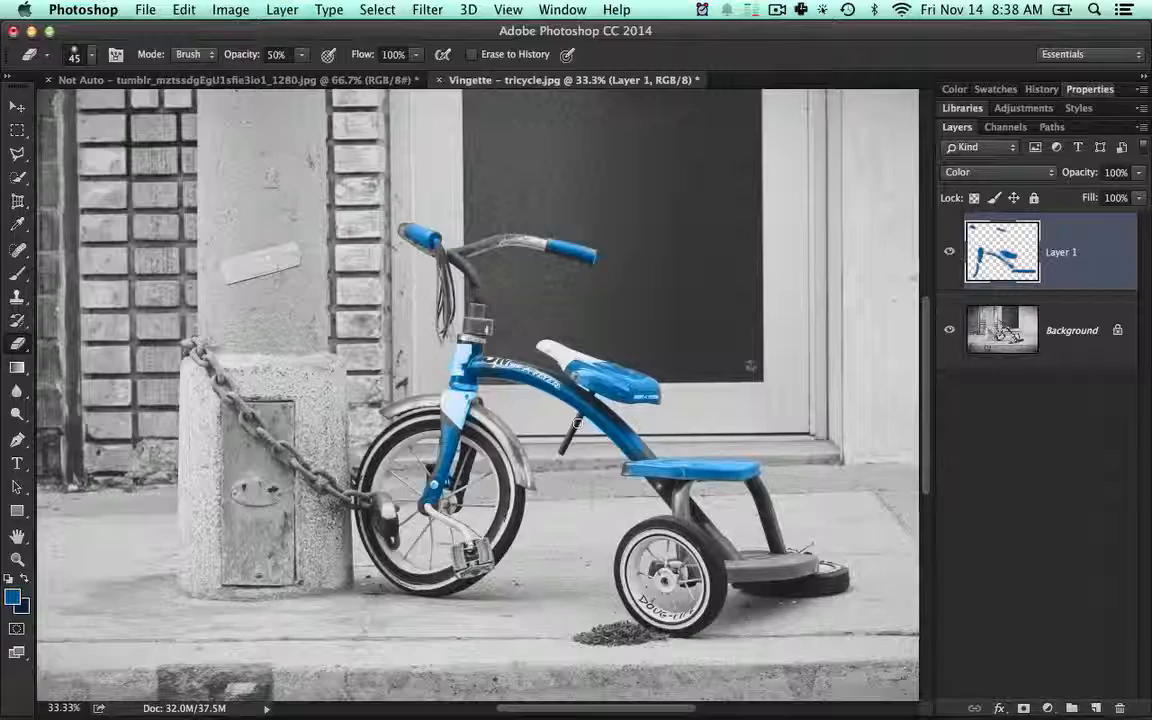
Save the image with its layers in Photoshop format as "Vingette - tricycle.psd" in the D - Color Correction folder.
key(super+s)
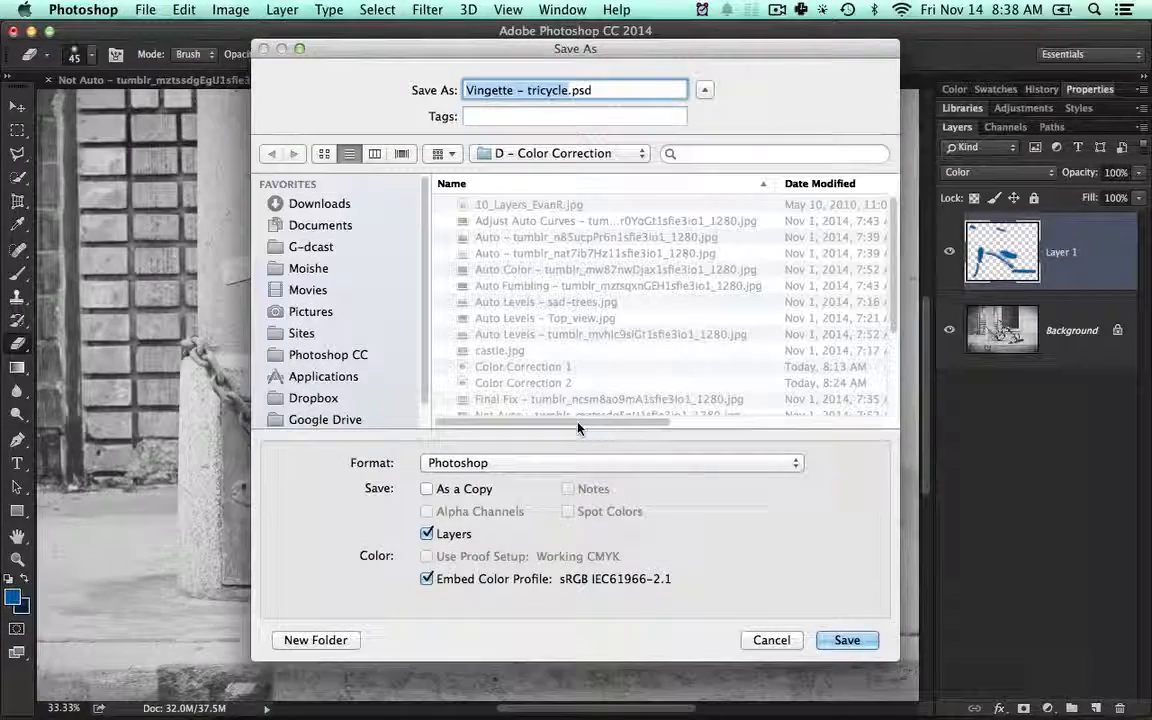
key(Return)
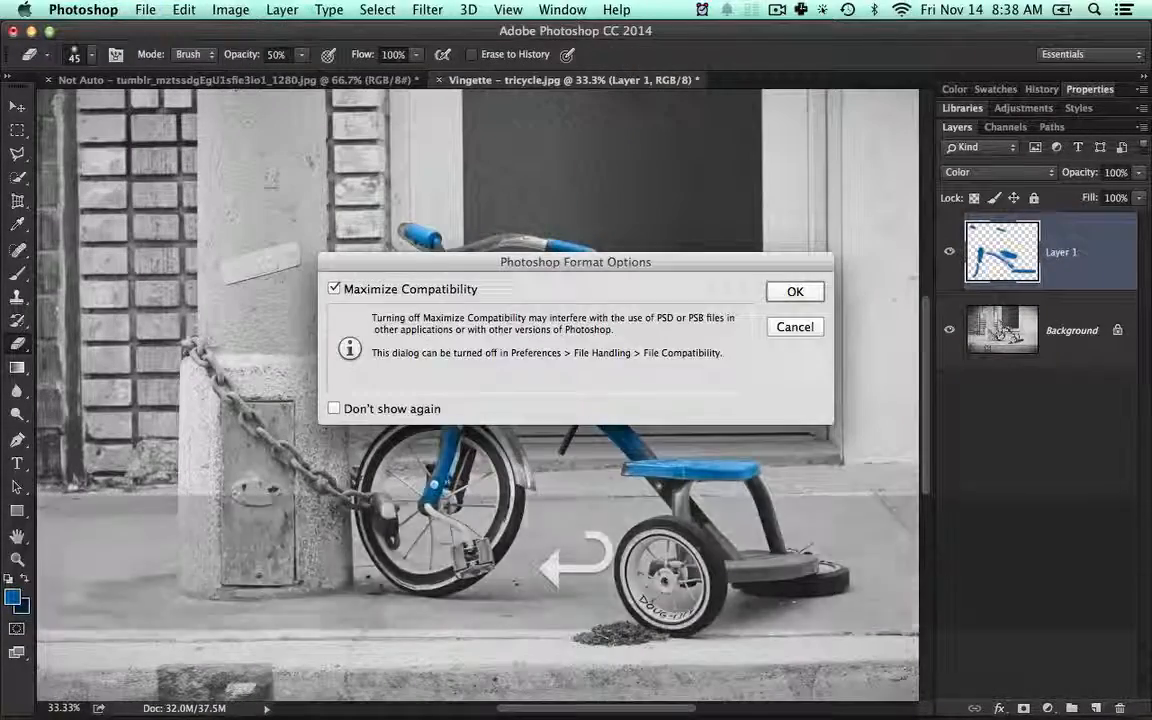